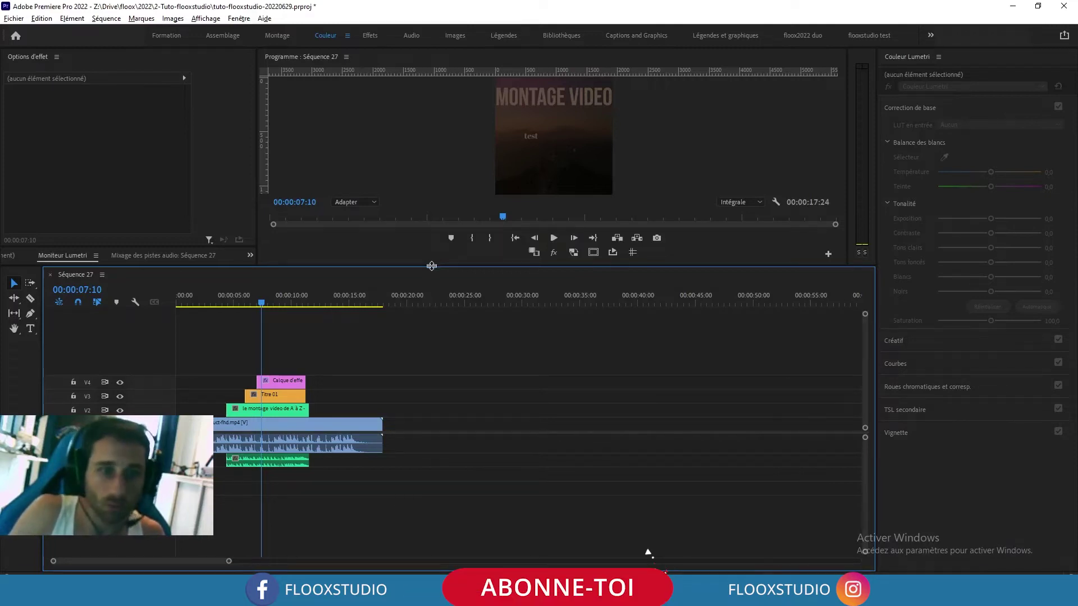
# Enlarge the Program monitor above a shorter timeline, select each clip, and park the playhead at 00:00:09:00
pyautogui.moveTo(432, 266); pyautogui.dragTo(432, 369)
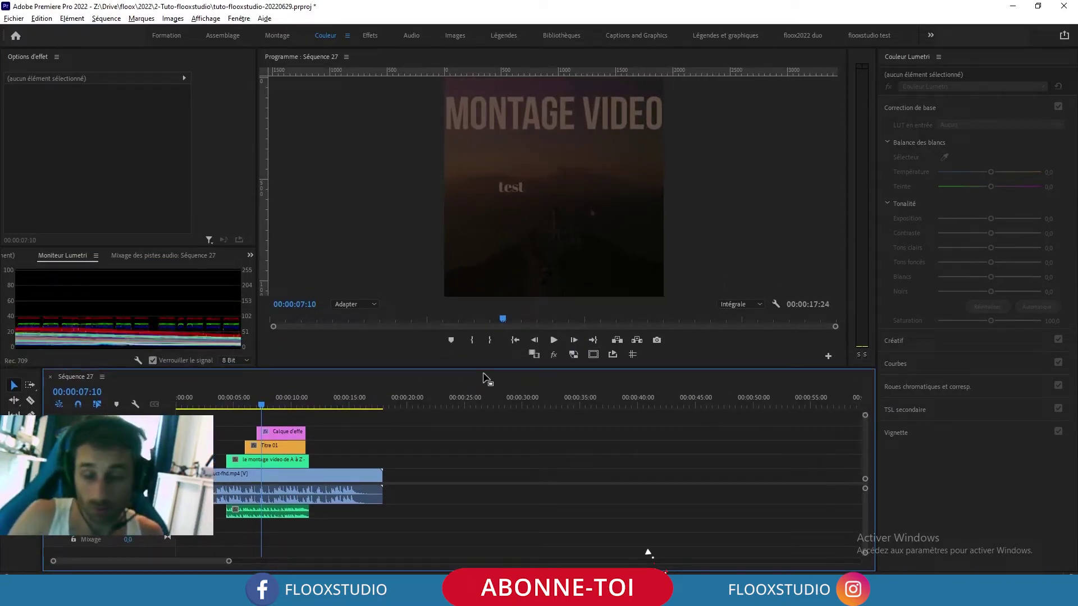
pyautogui.click(288, 436)
pyautogui.click(285, 446)
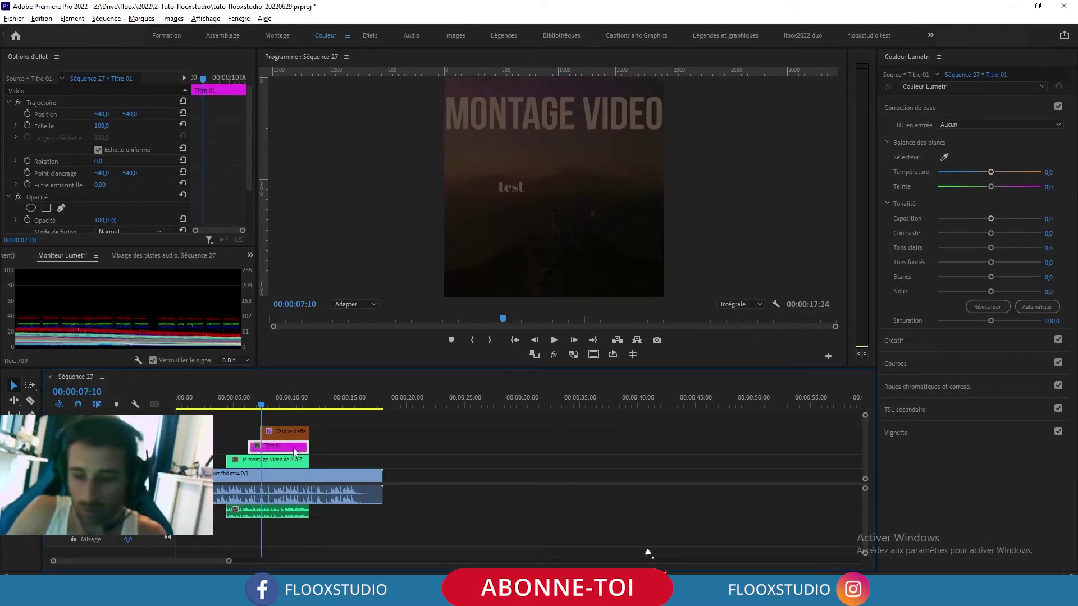
pyautogui.click(300, 462)
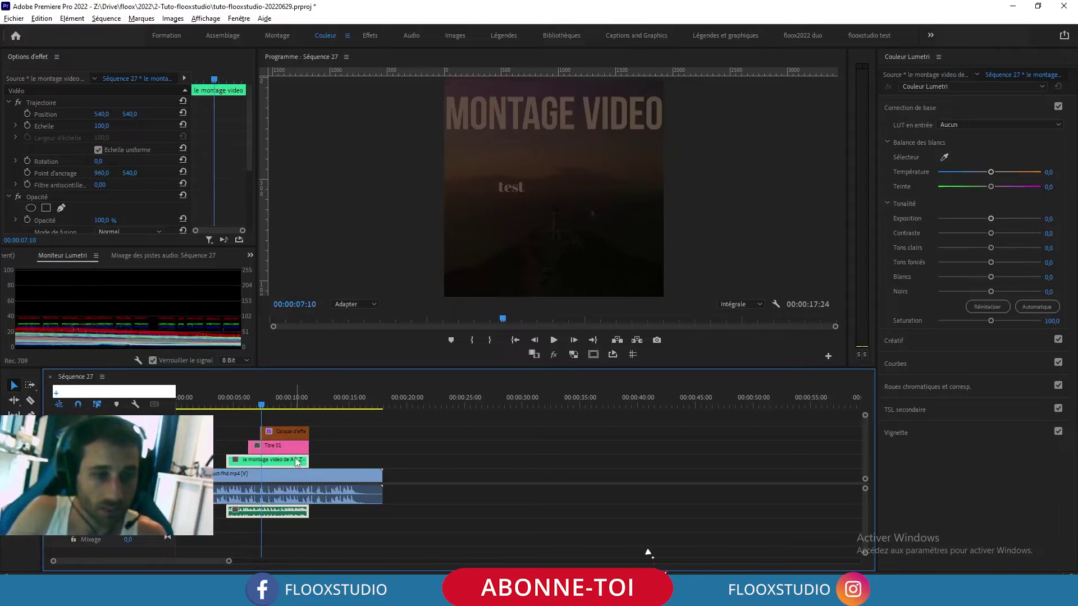
pyautogui.click(280, 447)
pyautogui.click(286, 433)
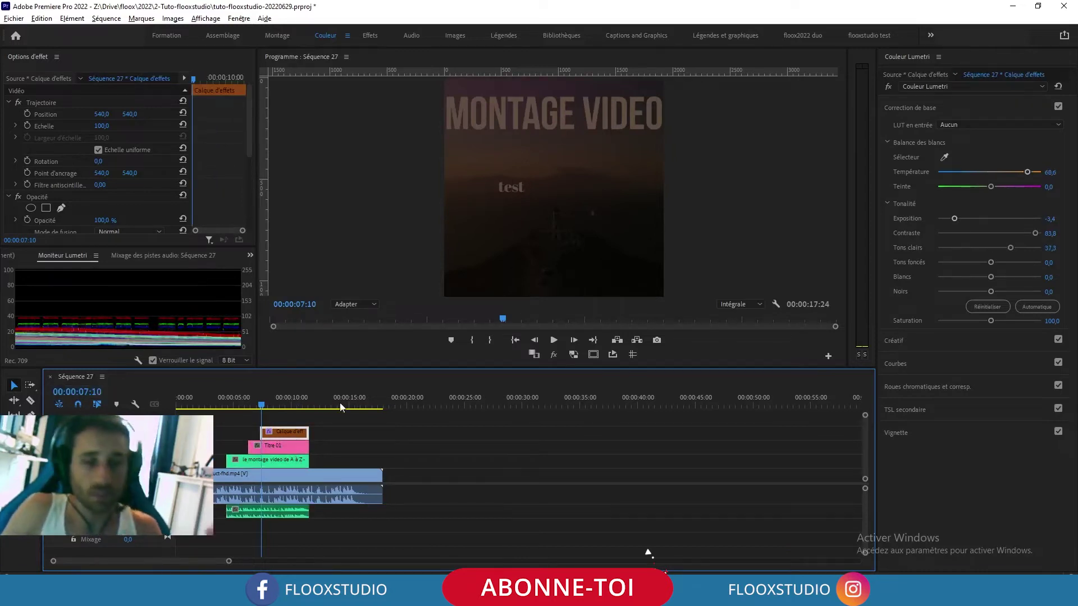
pyautogui.click(280, 403)
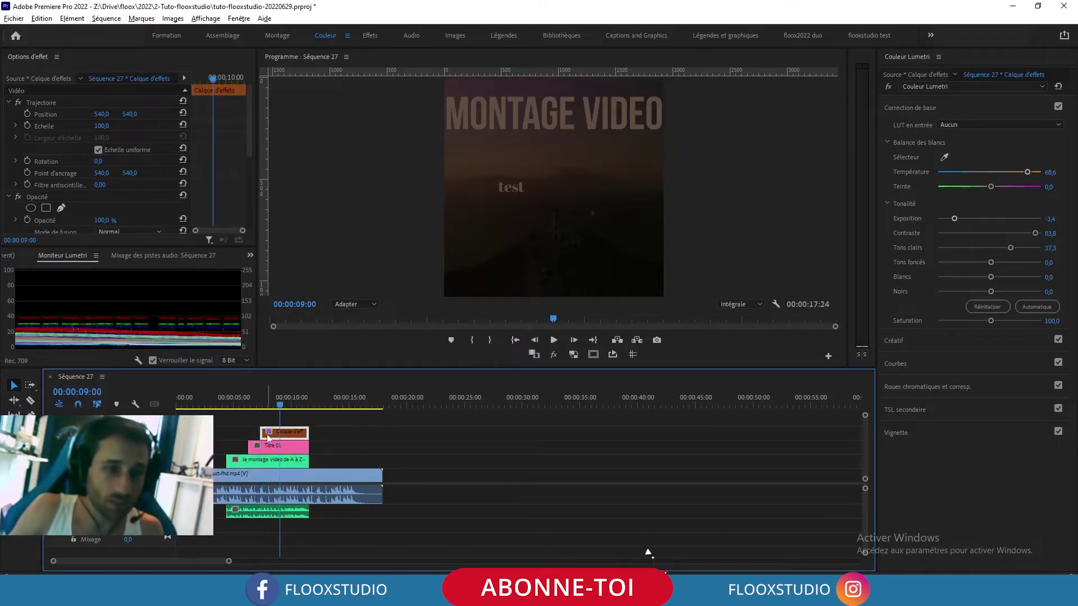
# Relabel the Calque d'effets adjustment clip from Brown to Mango via Libellé
pyautogui.rightClick(295, 434)
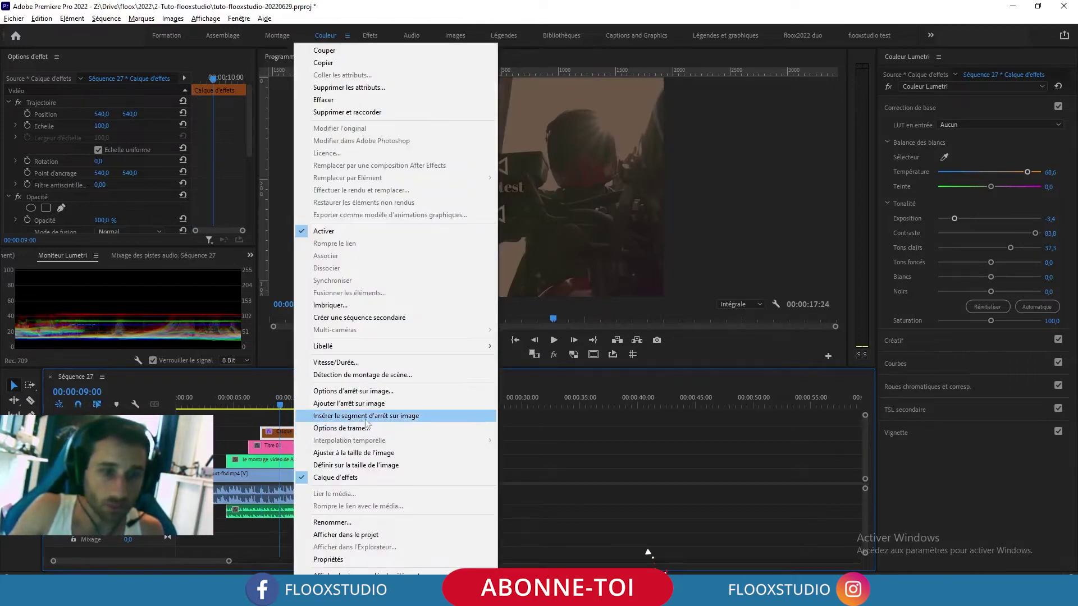
pyautogui.moveTo(455, 346)
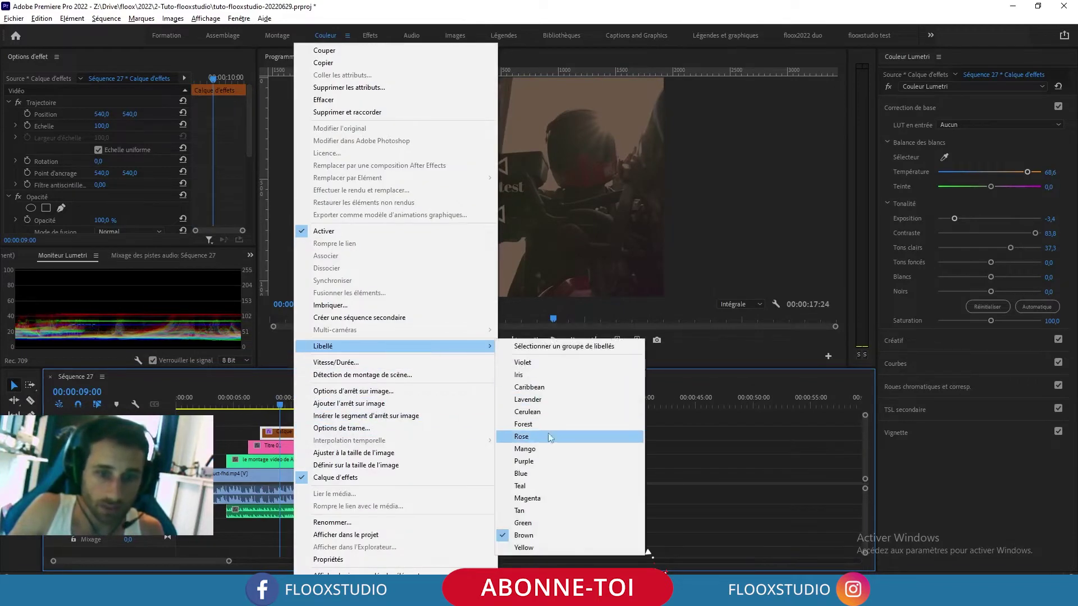
pyautogui.click(540, 451)
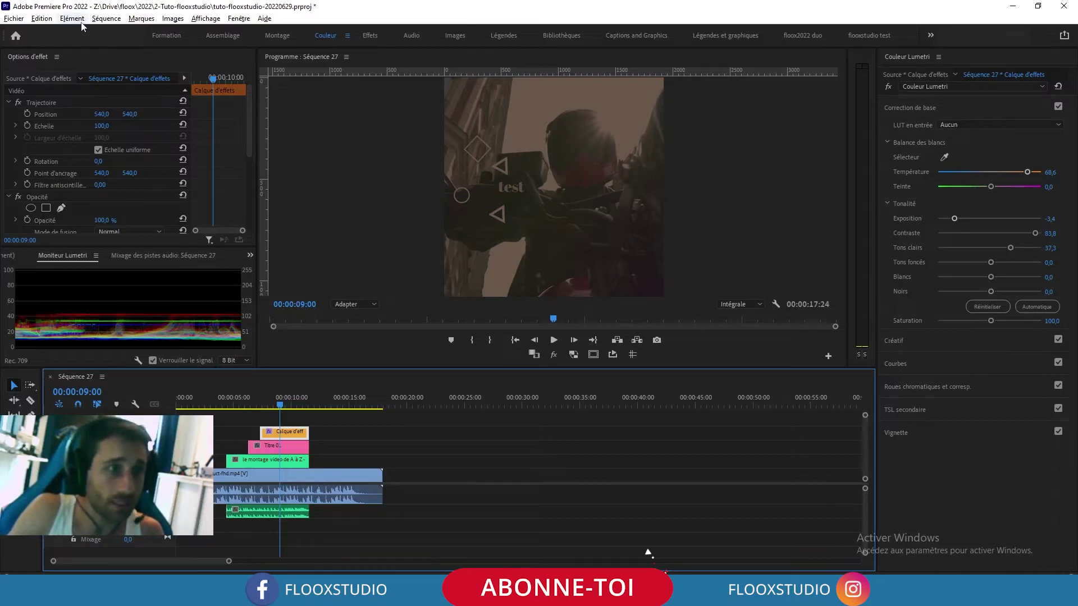
# Open the Raccourcis clavier dialog from the Edition menu
pyautogui.click(41, 18)
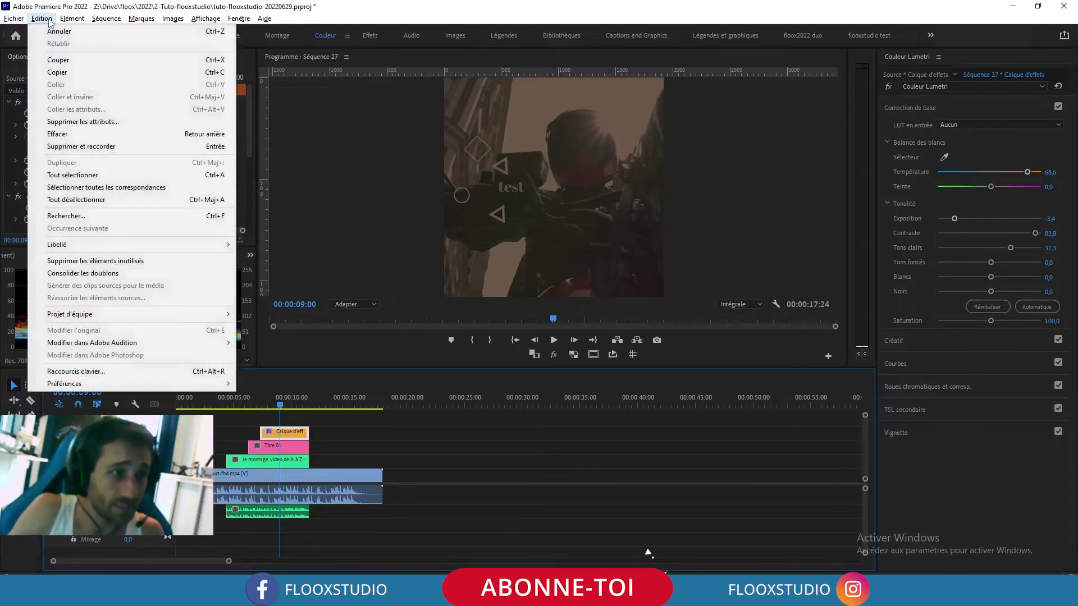
pyautogui.click(76, 374)
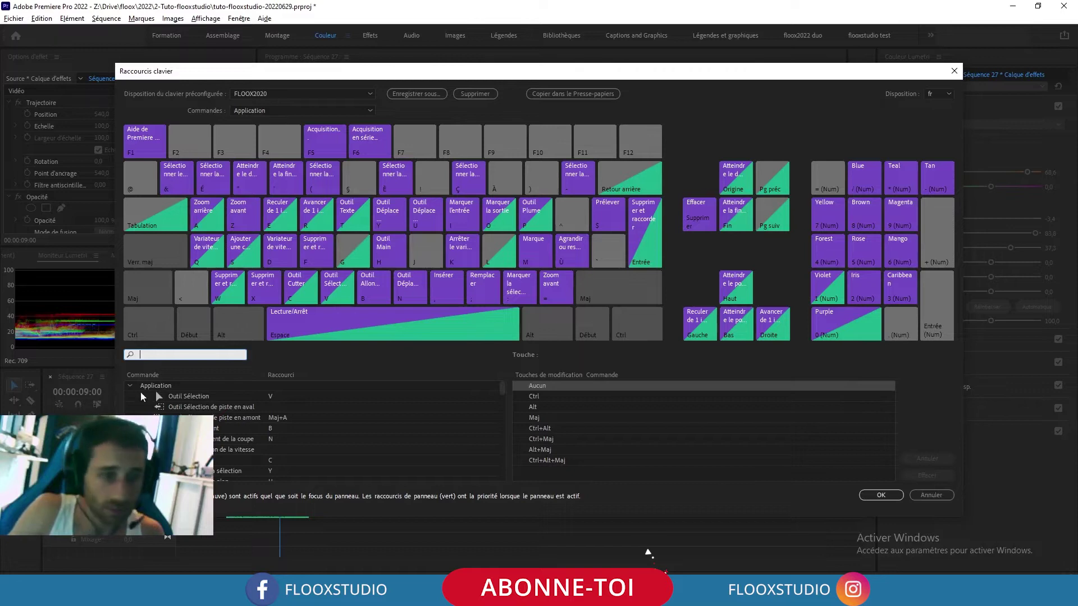
# Bind the numpad decimal key to the Edition > Libellé > Cerulean command and confirm with OK
pyautogui.click(158, 387)
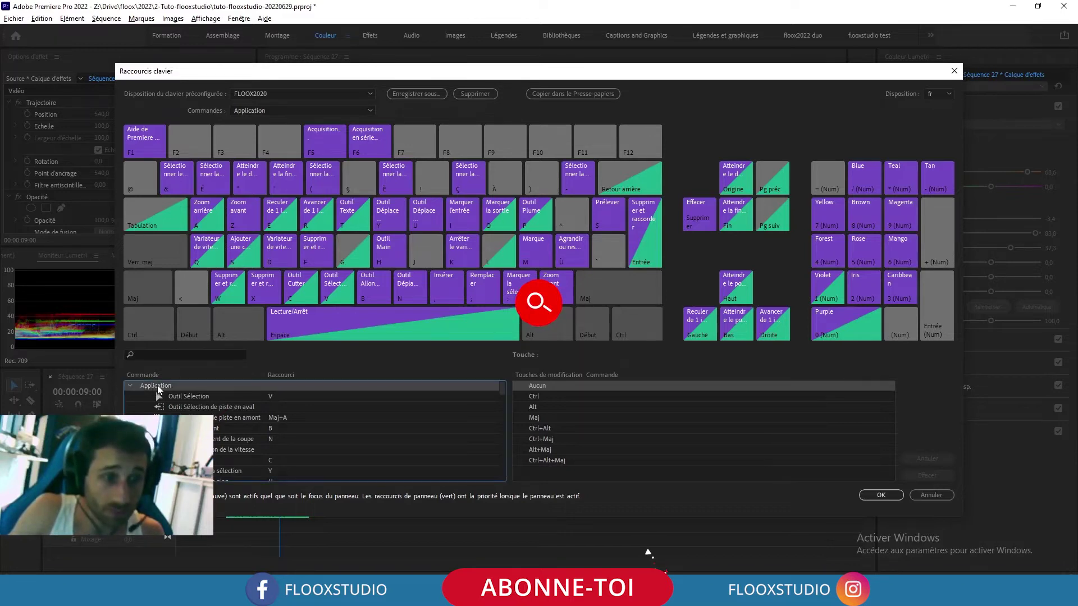
pyautogui.scroll(-5, 156, 391)
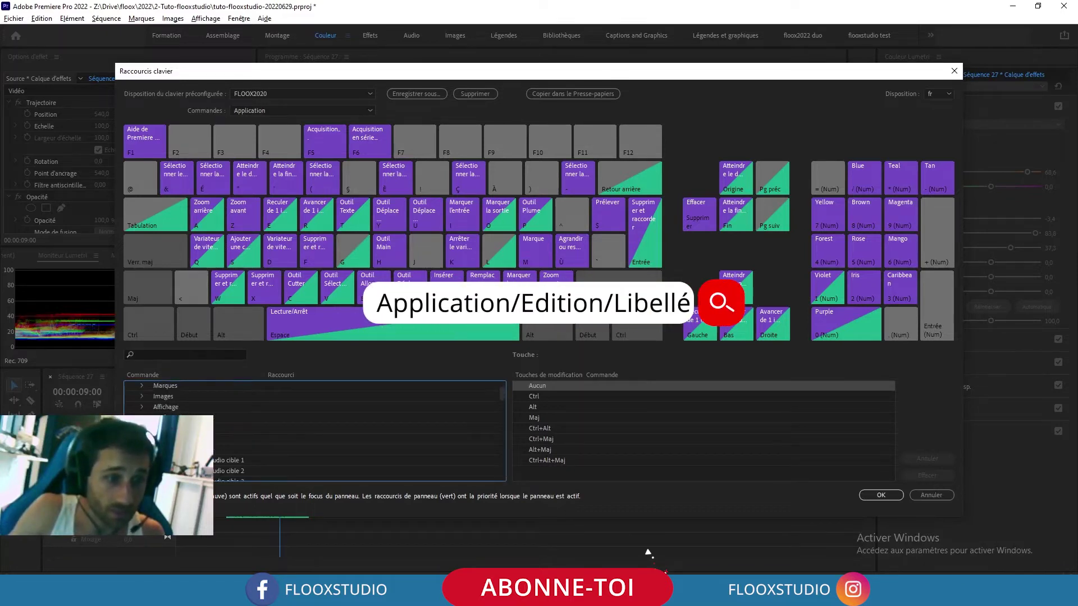
pyautogui.scroll(2, 169, 399)
pyautogui.scroll(2, 169, 399)
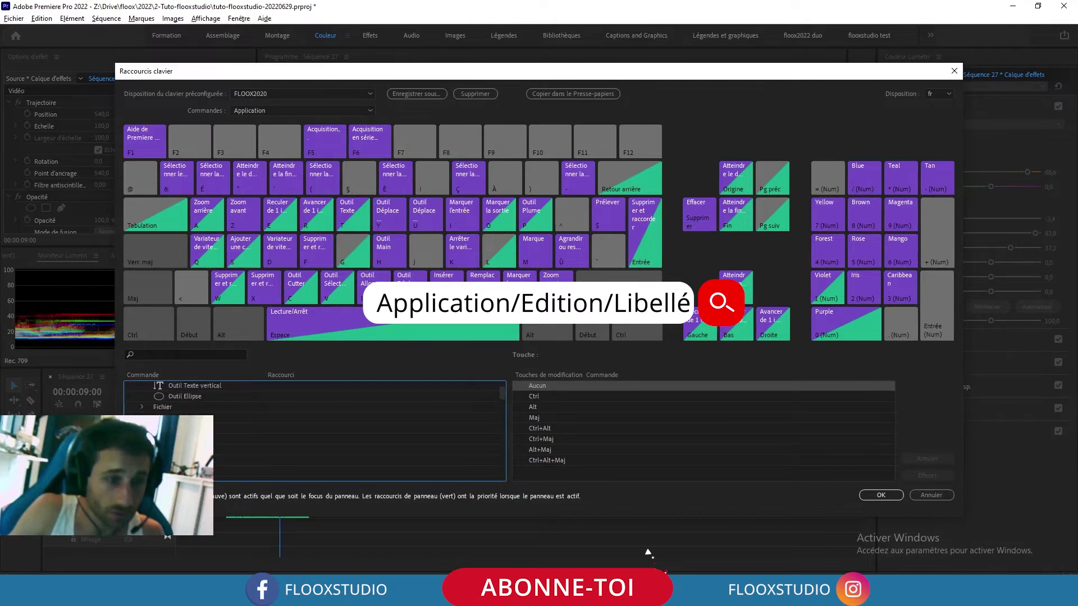
pyautogui.scroll(-3, 315, 430)
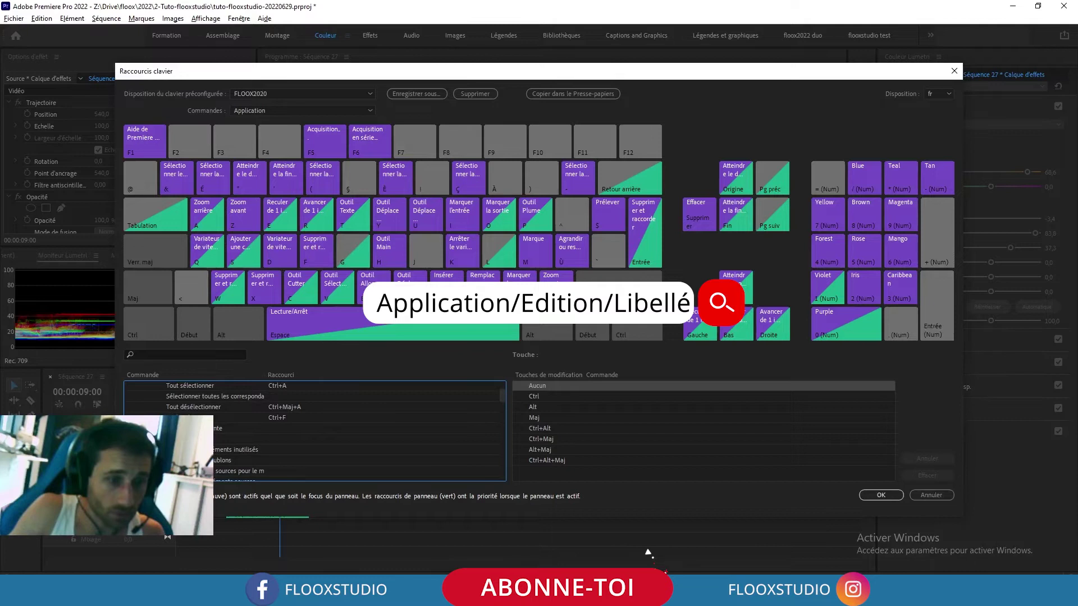
pyautogui.scroll(-5, 314, 429)
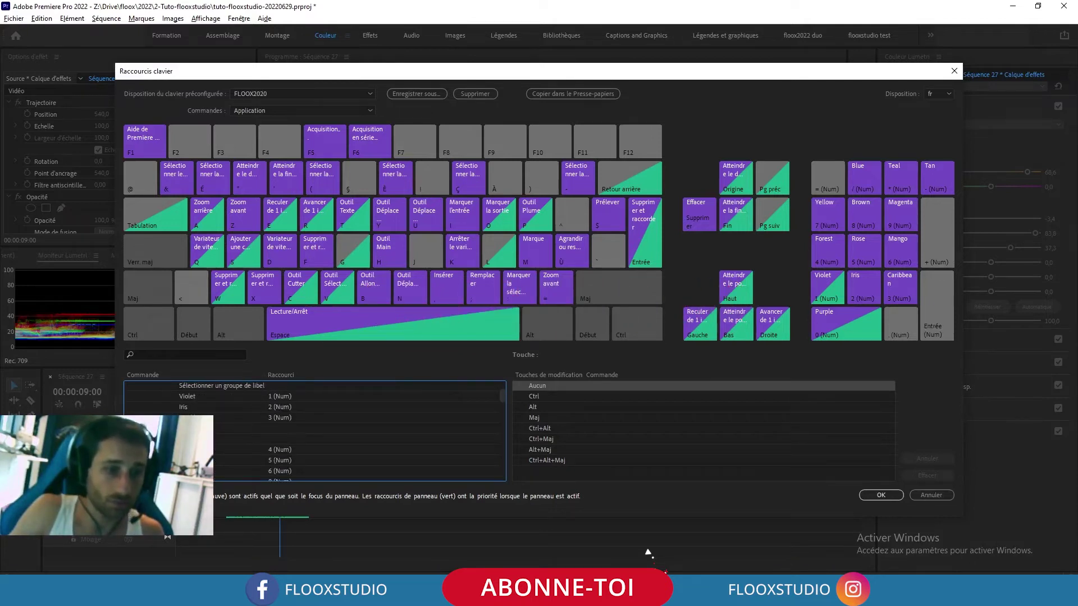
pyautogui.click(371, 439)
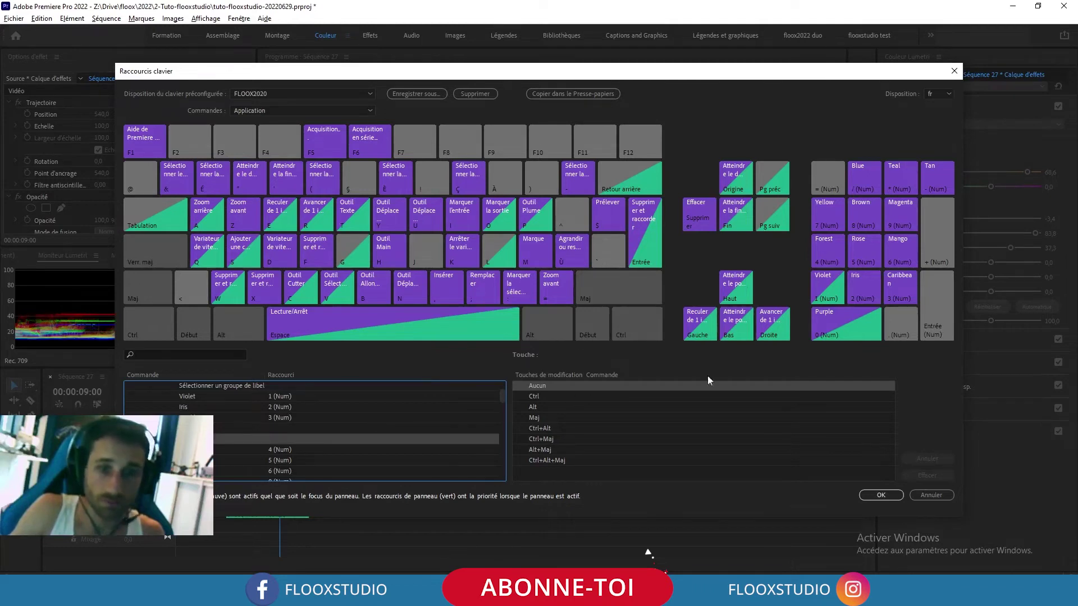
pyautogui.press('KP_Decimal')
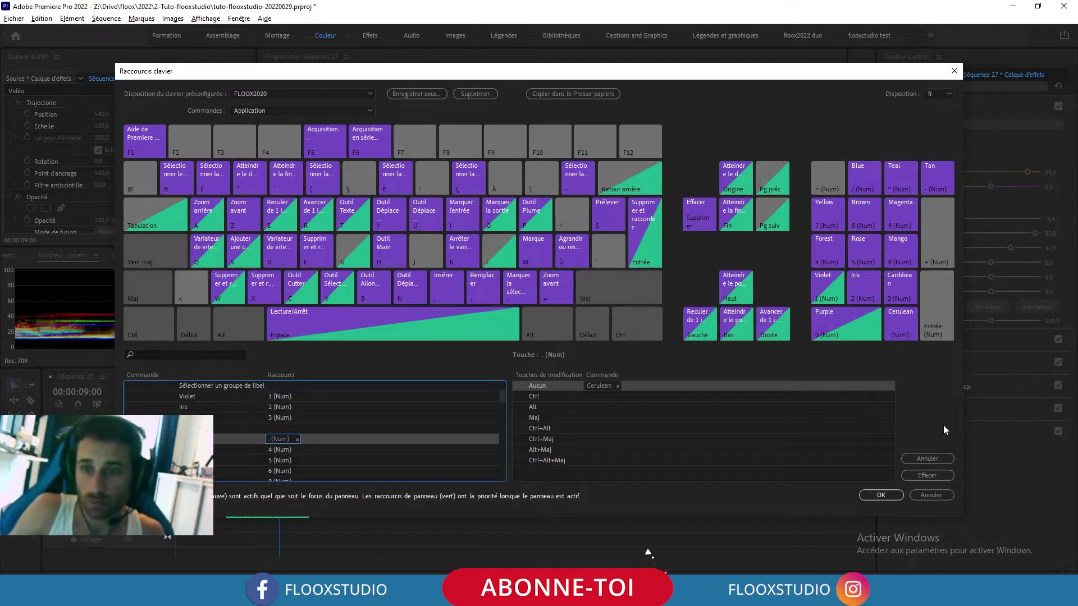
pyautogui.click(881, 496)
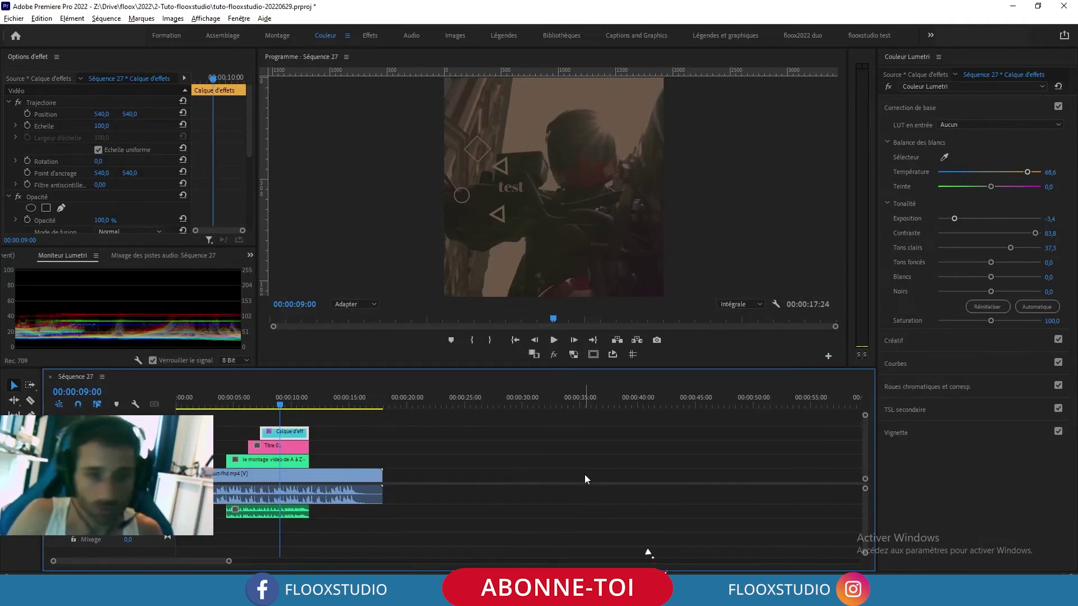
# Move the playhead to 00:00:09:21
pyautogui.moveTo(279, 405); pyautogui.dragTo(290, 406)
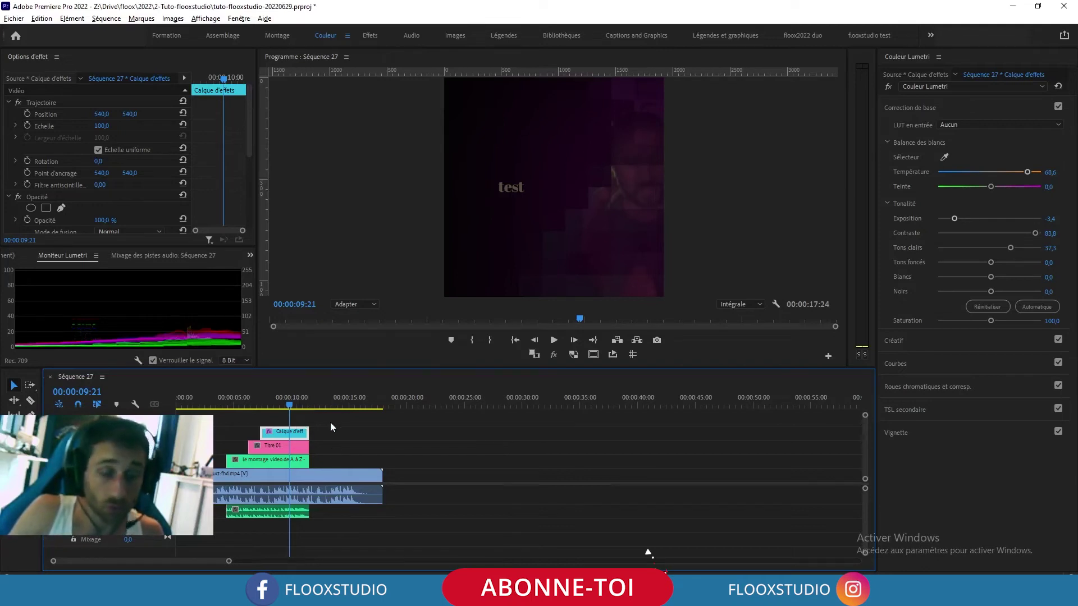
# Save the tuto-flooxstudio project with Ctrl+S
pyautogui.hotkey('ctrl', 's')
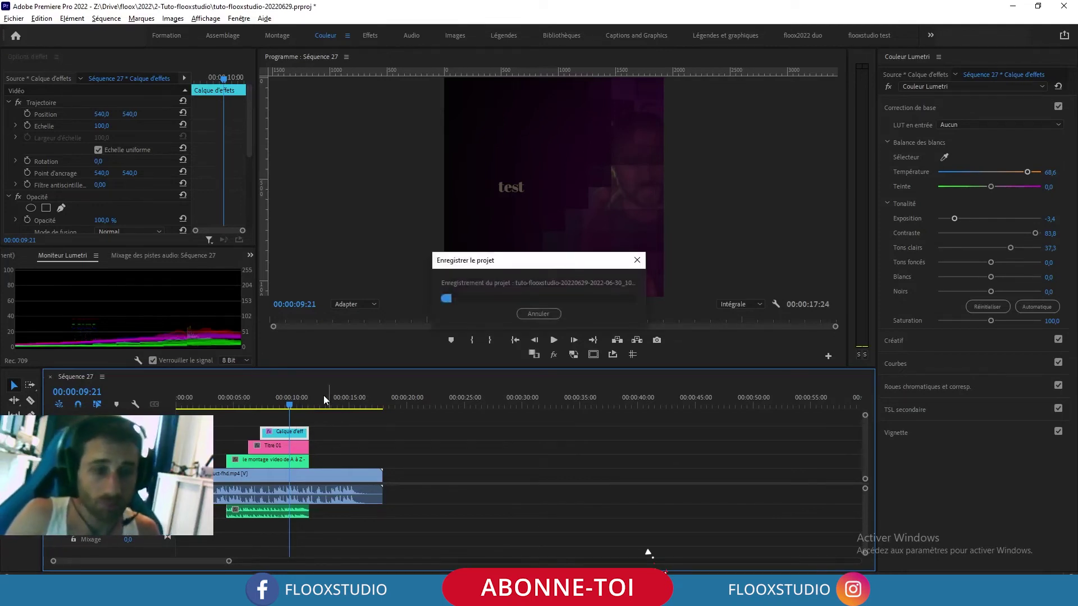